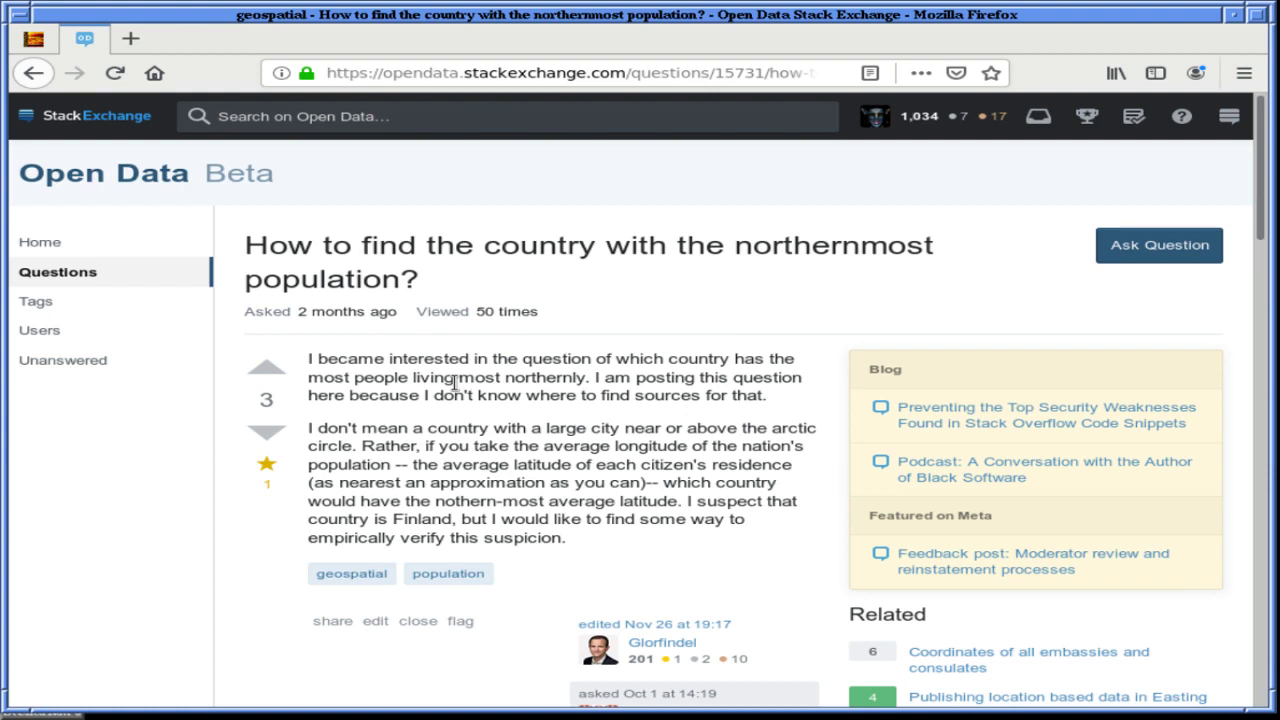
Scroll through the question 'How to find the country with the northernmost population?' to read it.
scroll(455, 383, down, 1)
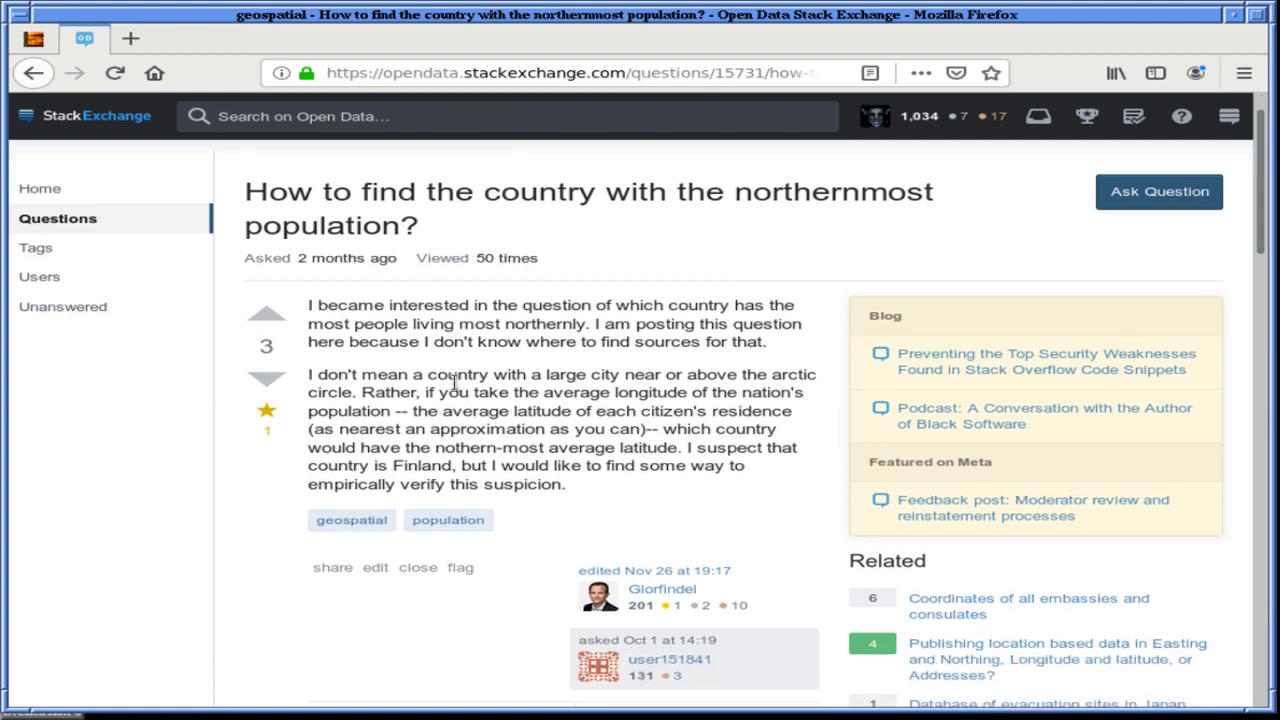
scroll(455, 383, up, 1)
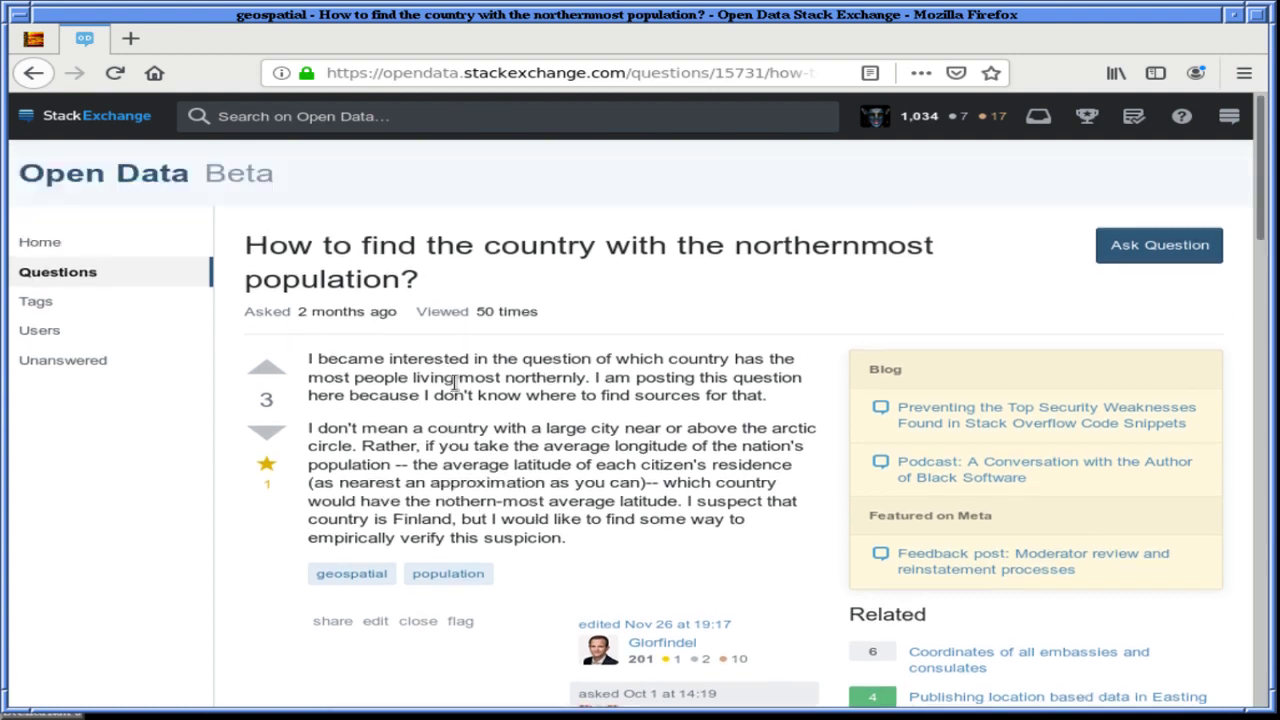
scroll(455, 383, down, 1)
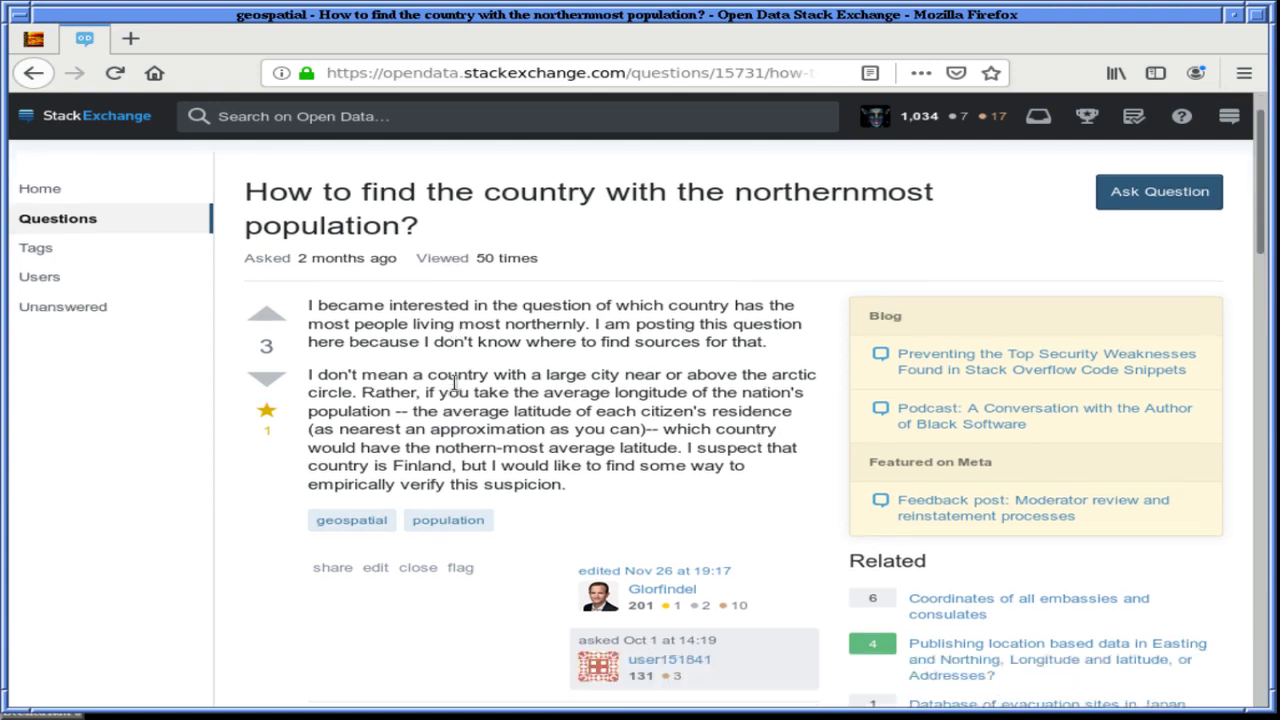
scroll(455, 383, down, 1)
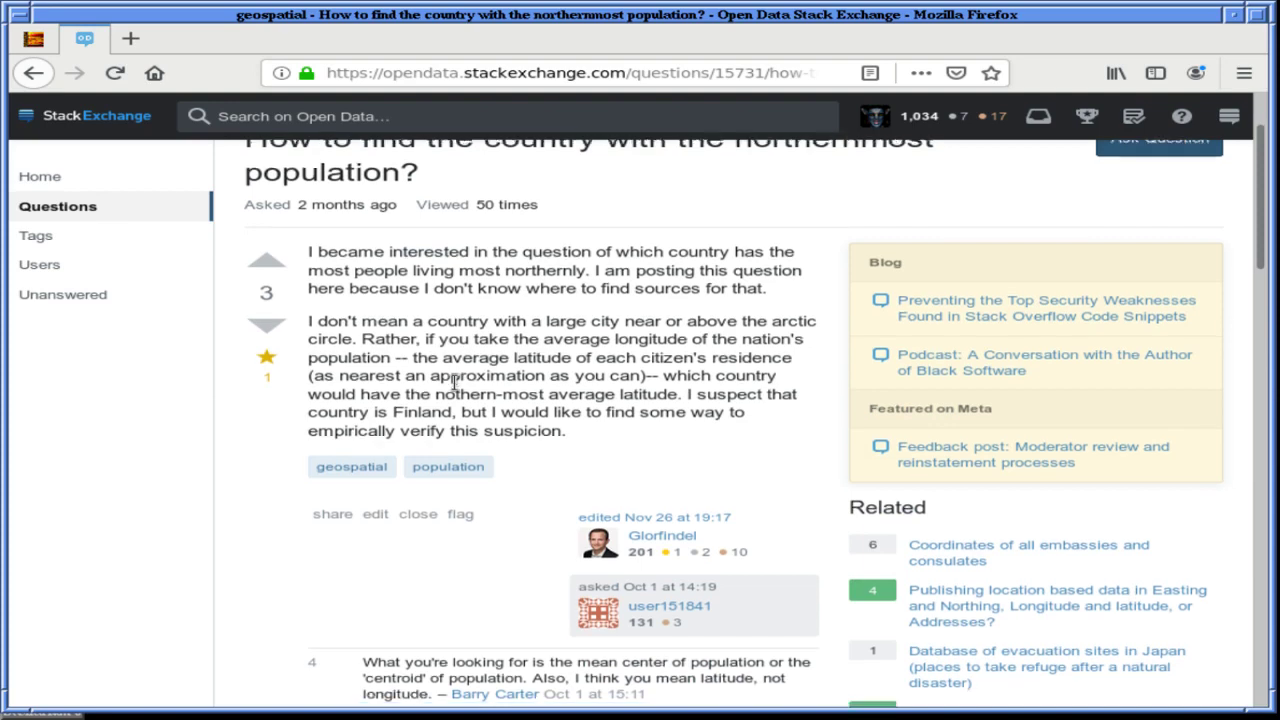
scroll(455, 383, down, 1)
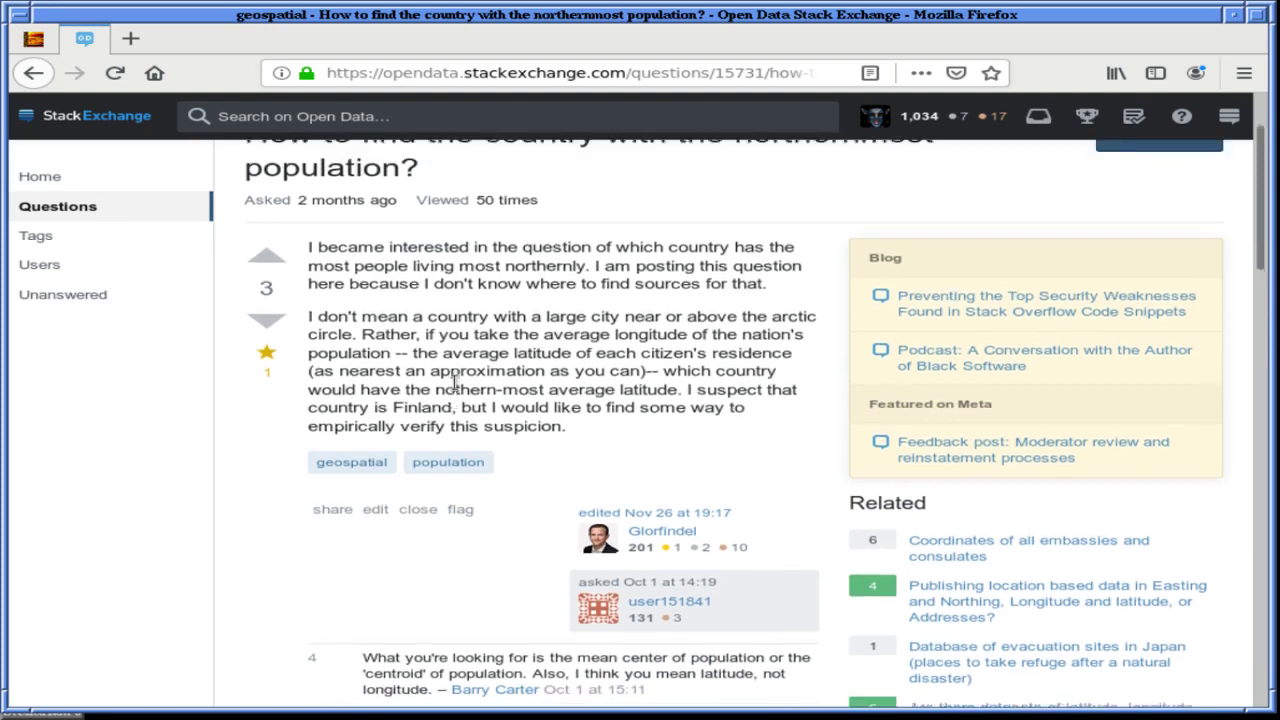
scroll(455, 383, up, 2)
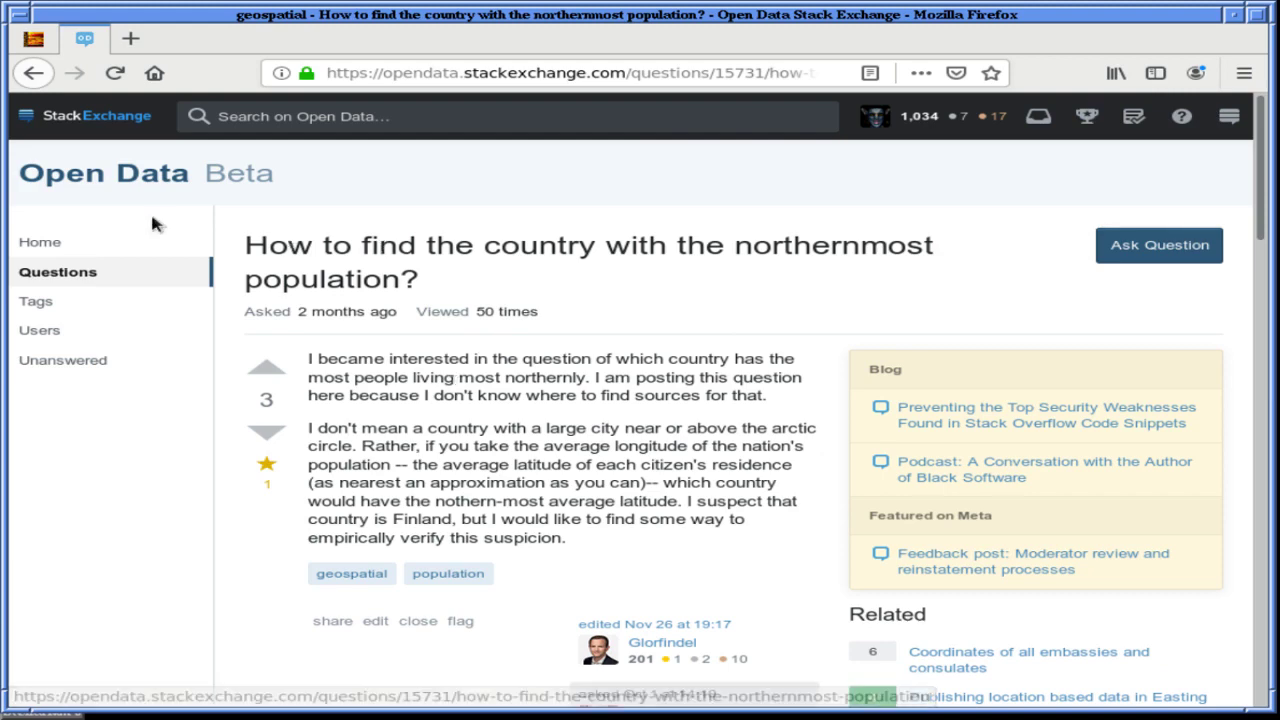
Go back to the SEDAC GPW v4 collection page and scroll through its introduction.
click(33, 73)
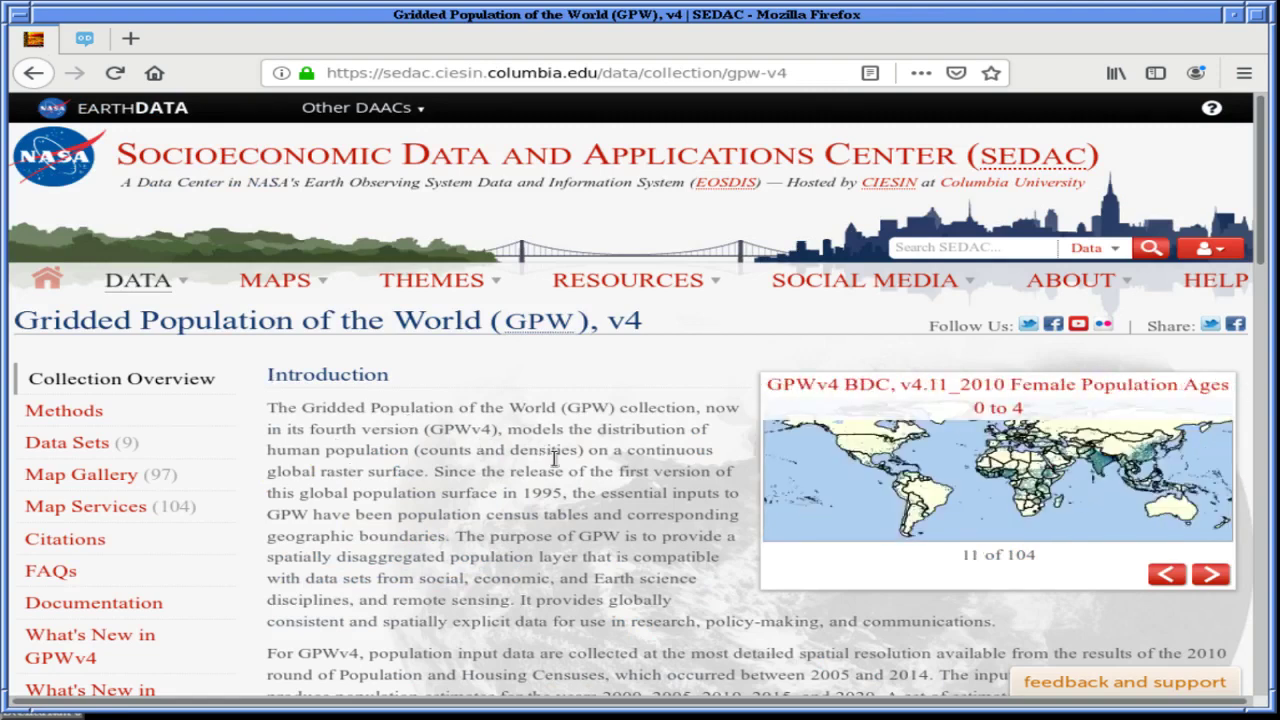
scroll(577, 486, down, 4)
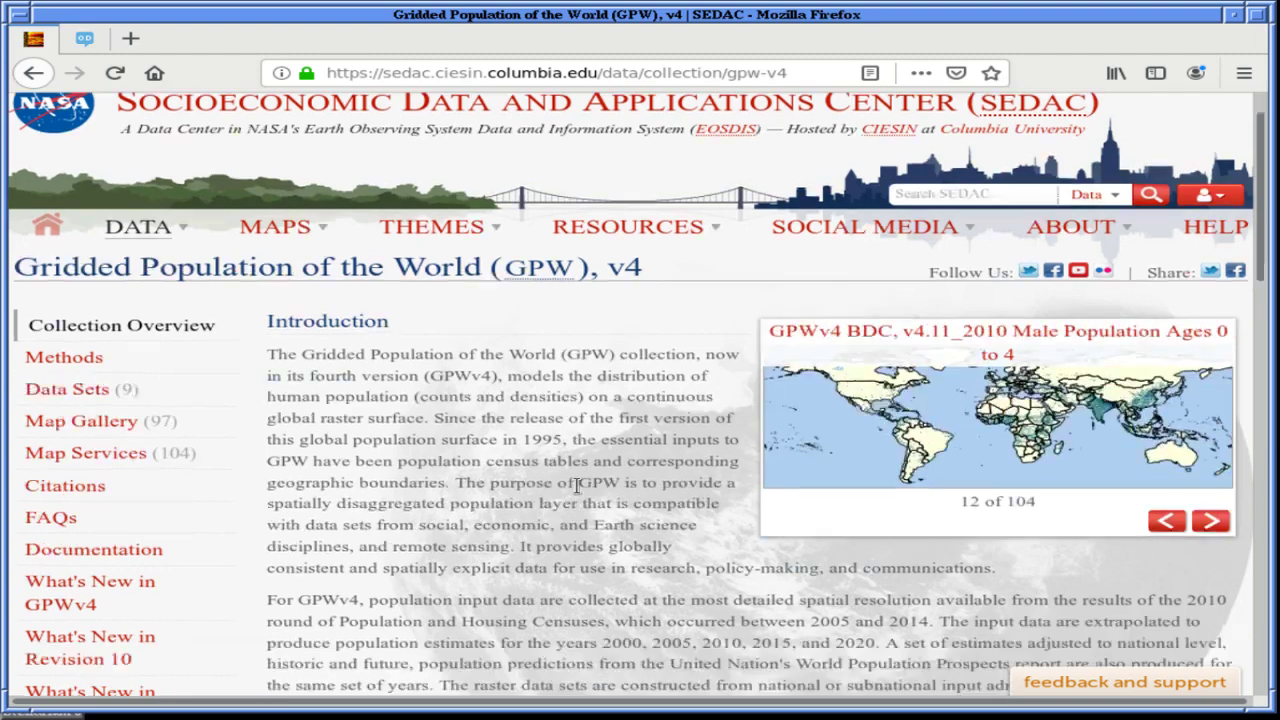
scroll(577, 486, down, 5)
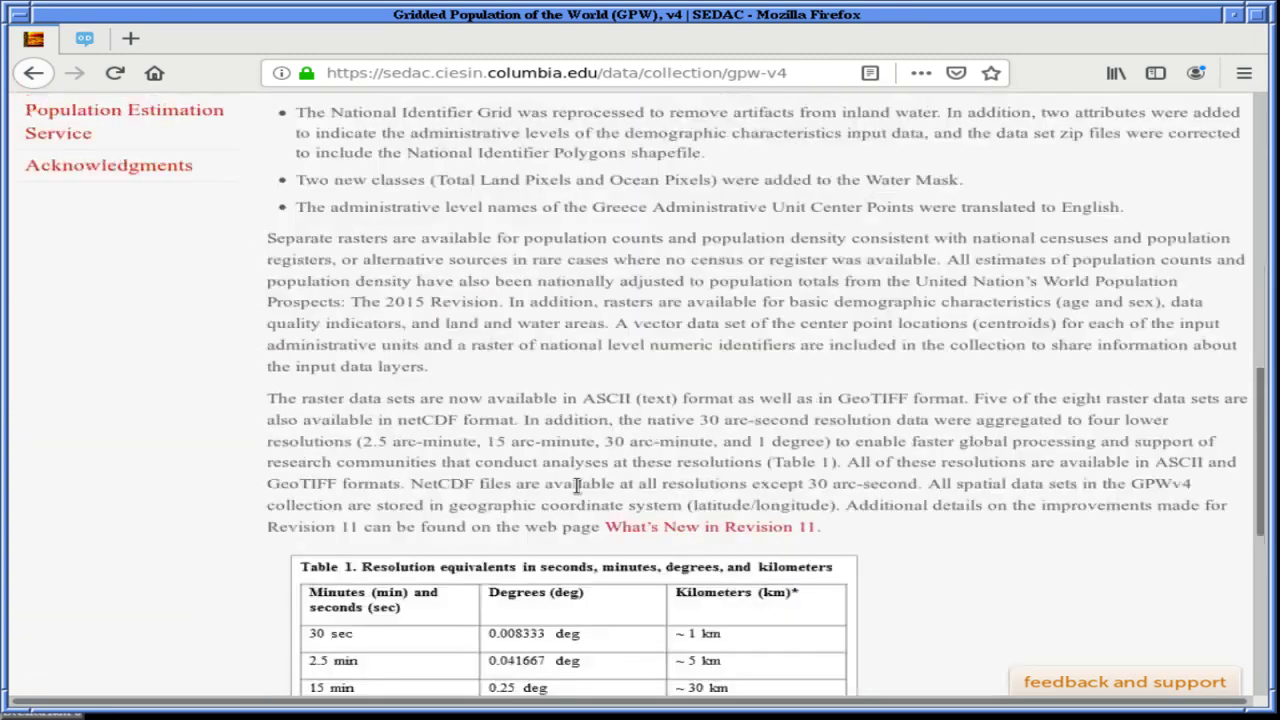
scroll(577, 486, down, 1)
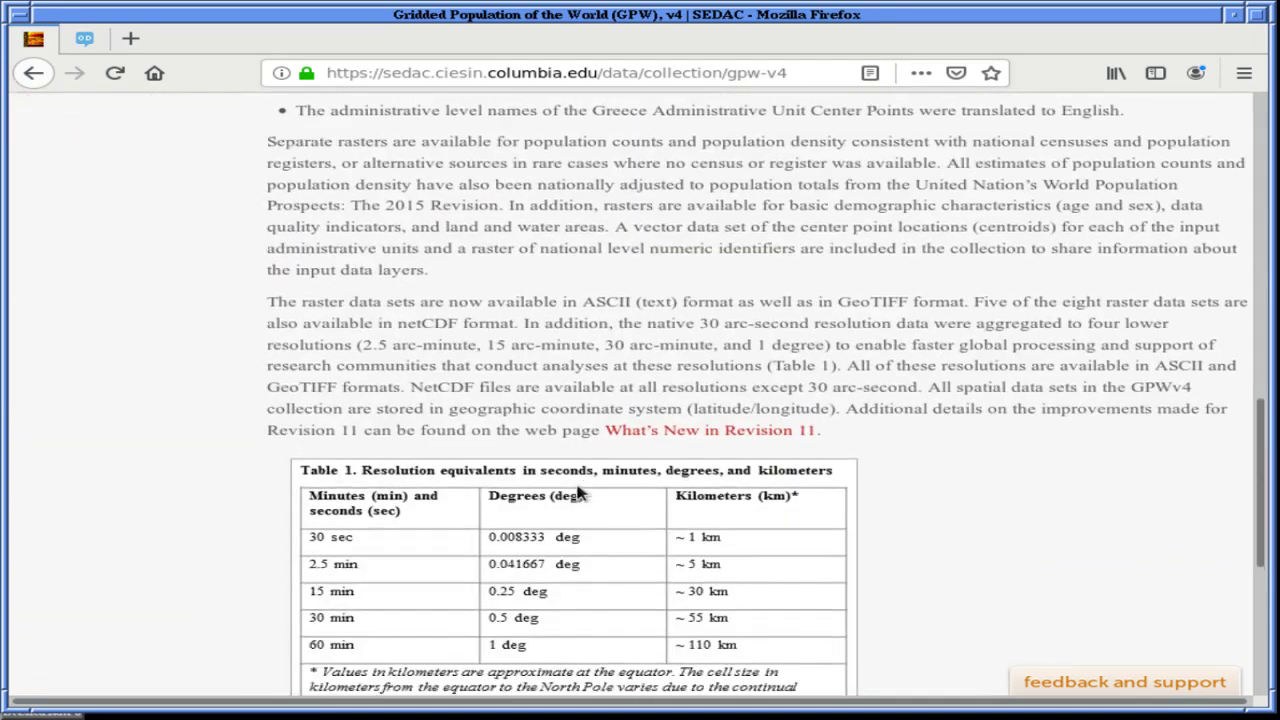
scroll(577, 492, down, 3)
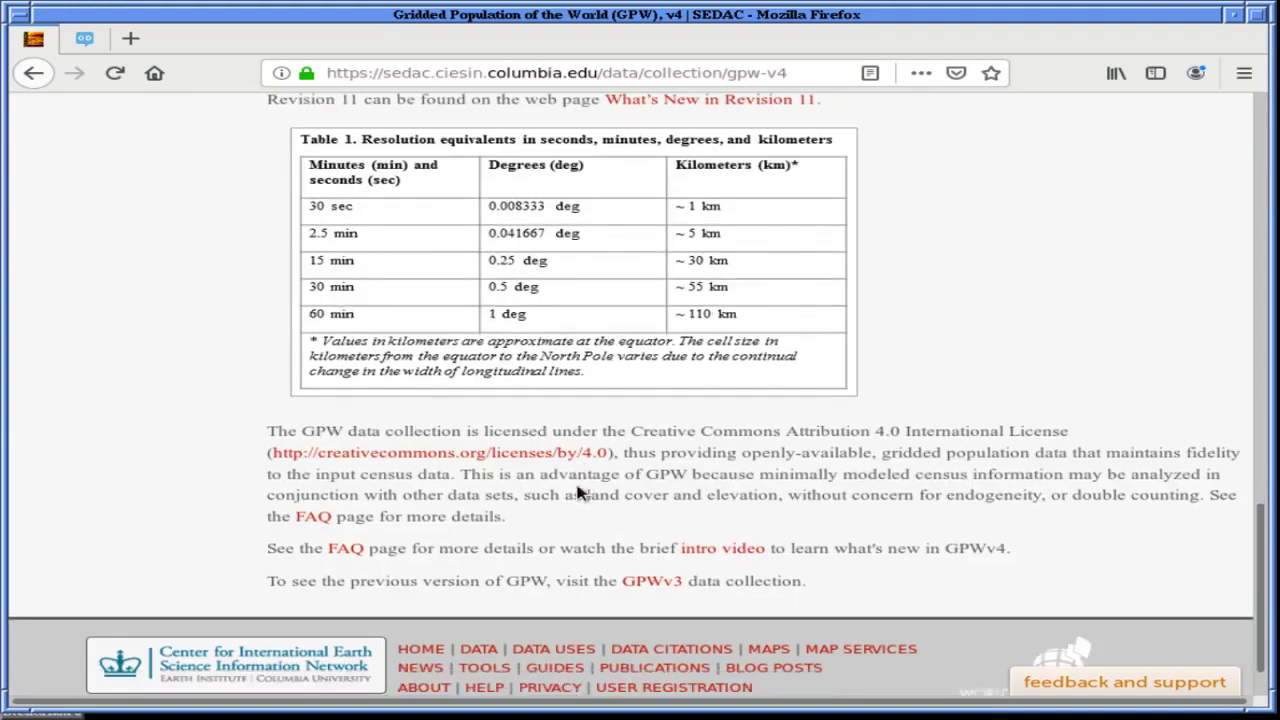
scroll(577, 492, up, 3)
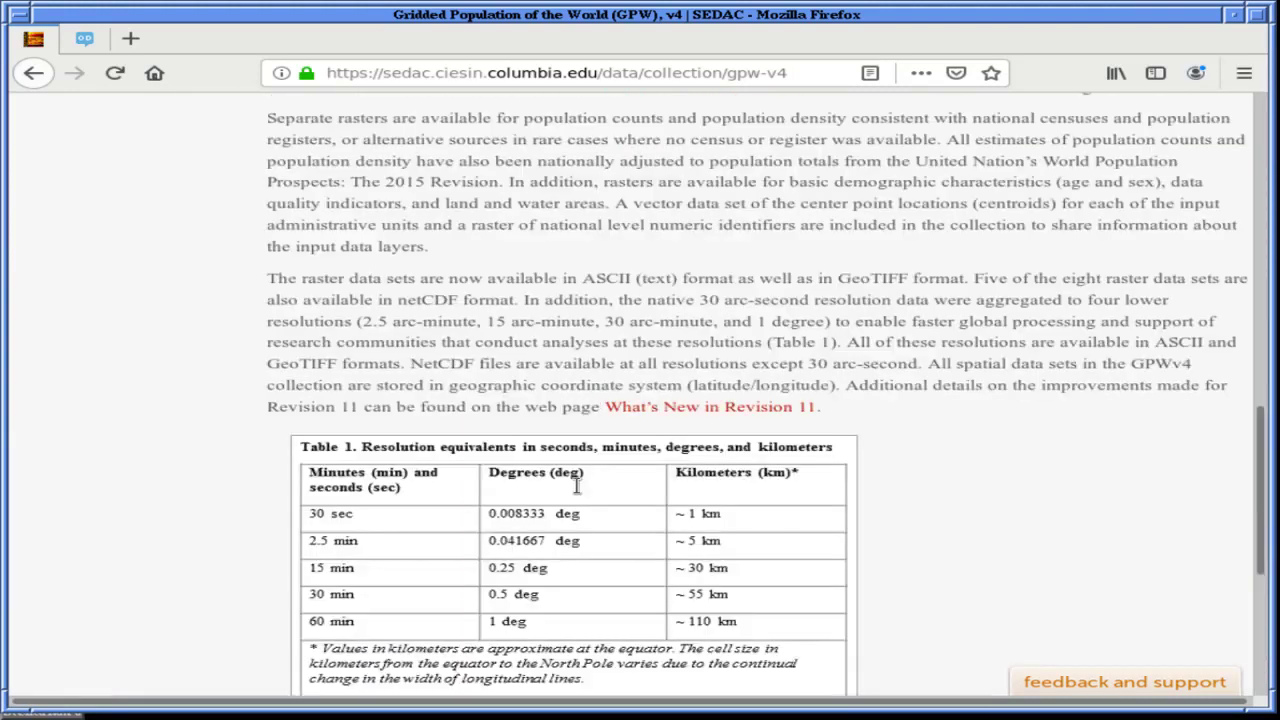
scroll(577, 486, up, 10)
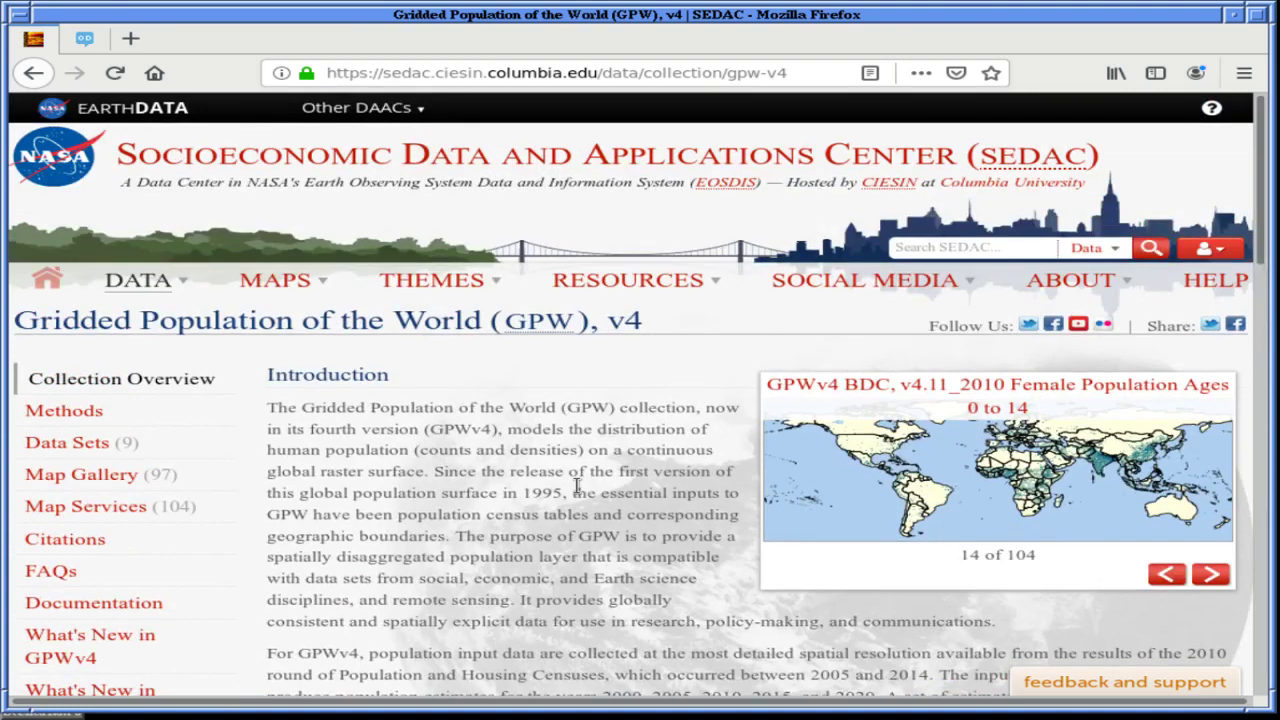
scroll(577, 486, down, 1)
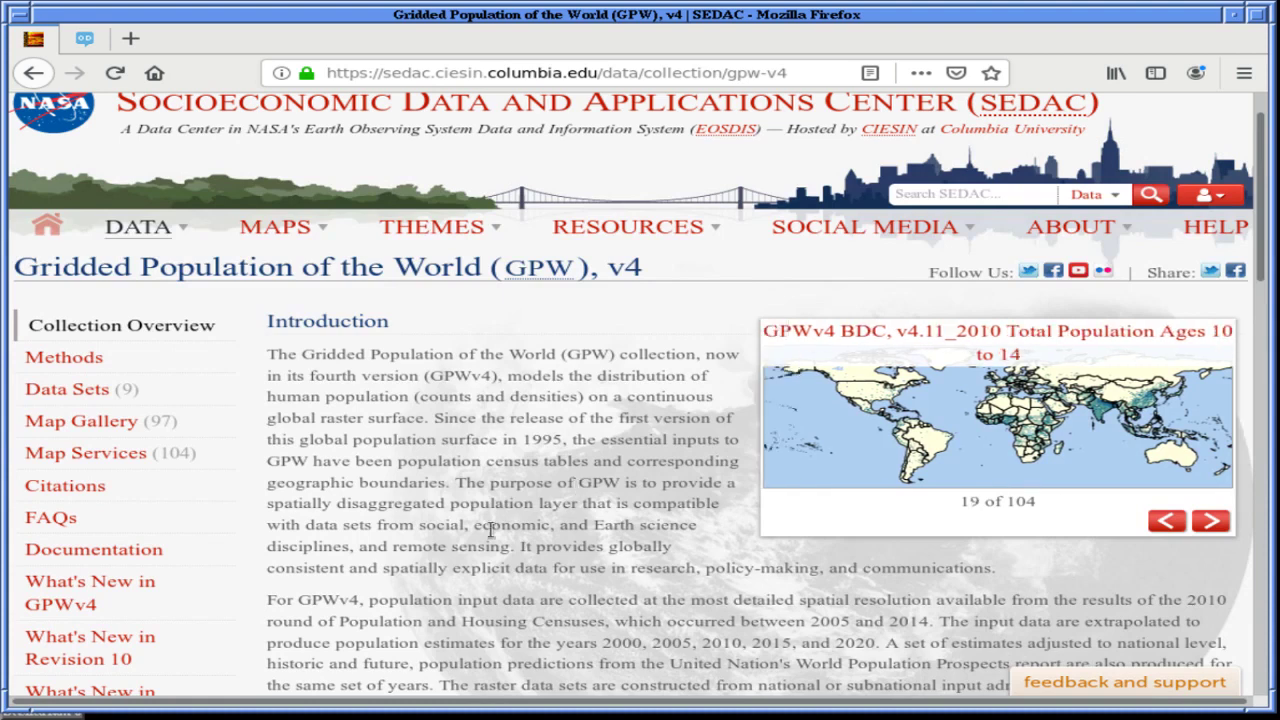
mouse_move(138, 232)
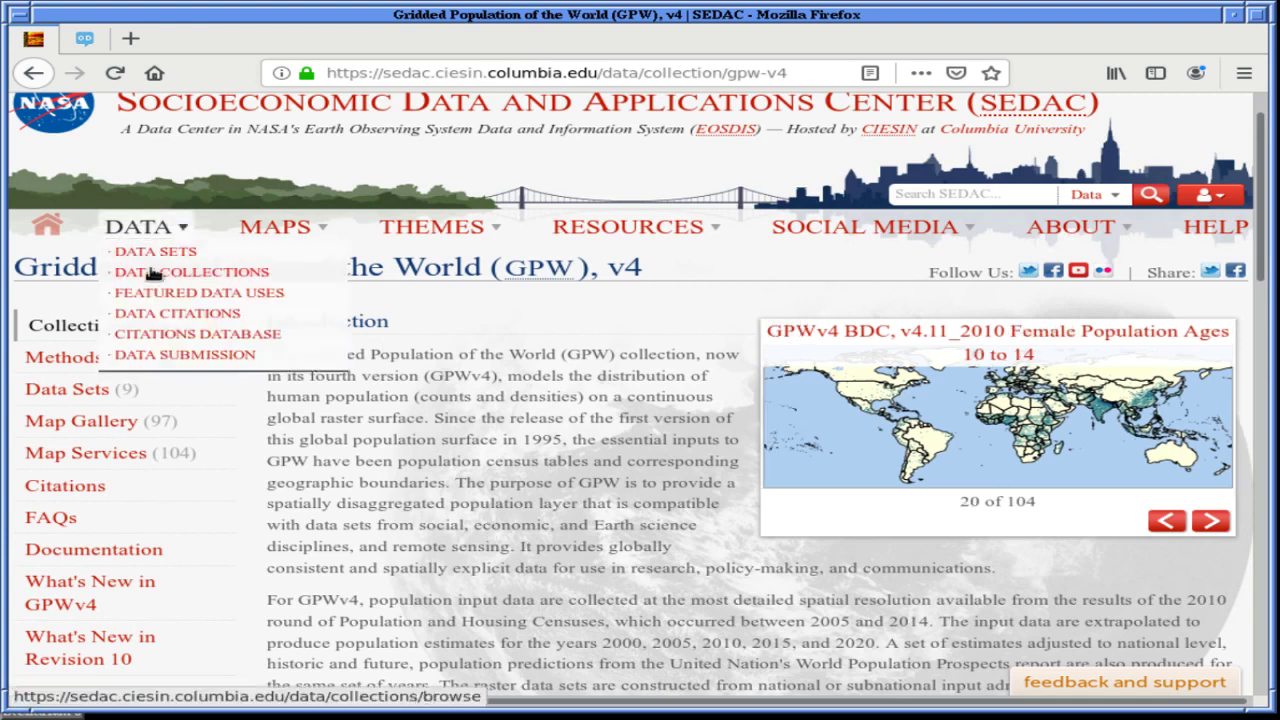
Browse the SEDAC Data Collections listing, then return to the SEDAC home page.
click(152, 273)
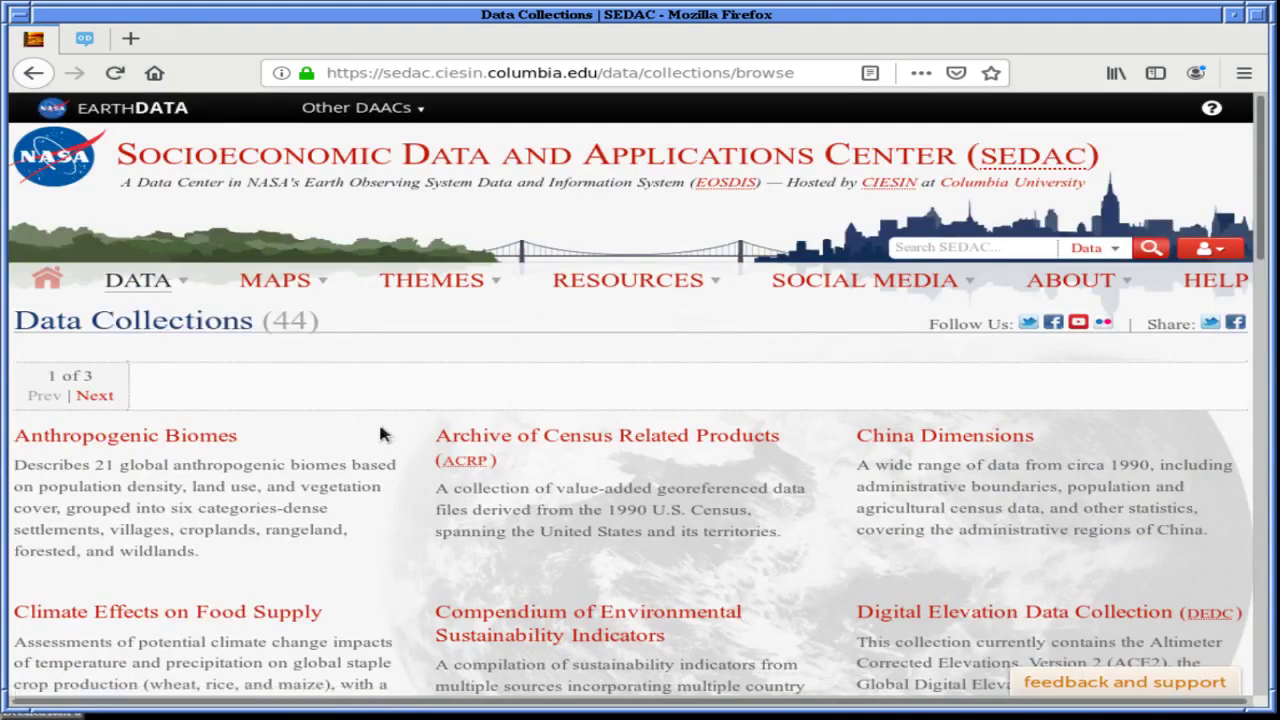
scroll(380, 434, down, 15)
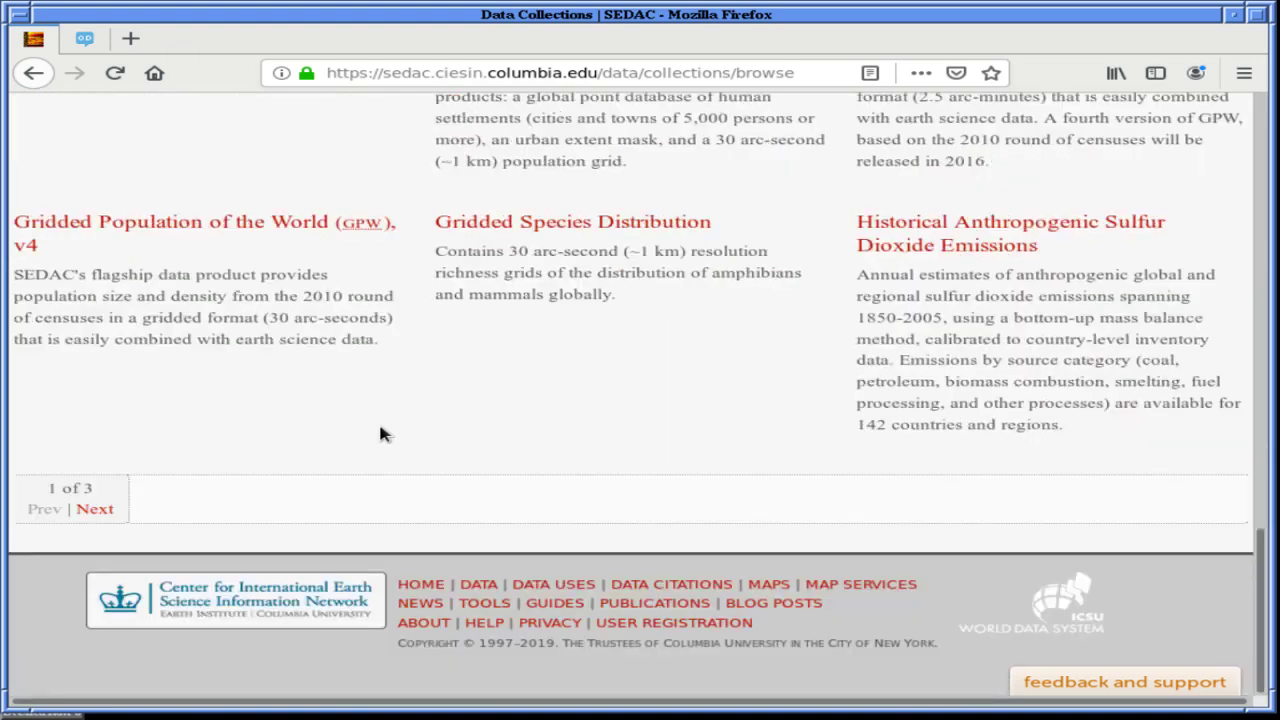
scroll(380, 434, up, 15)
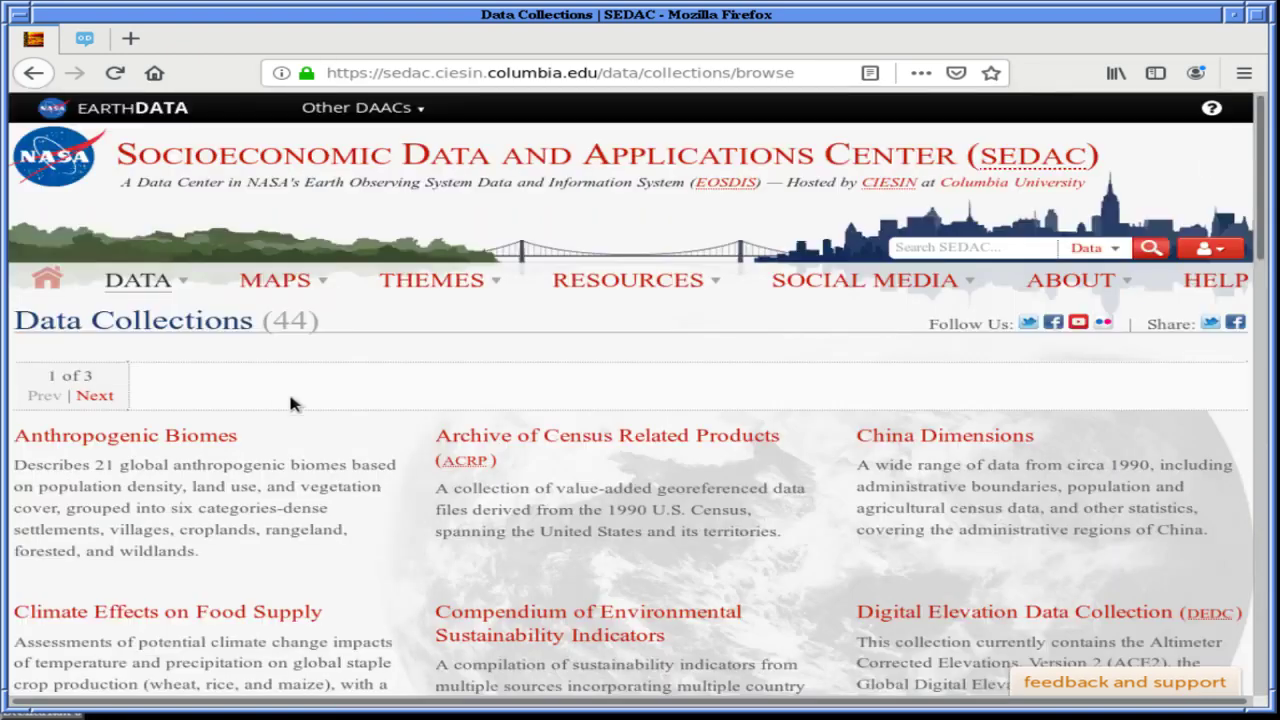
click(150, 288)
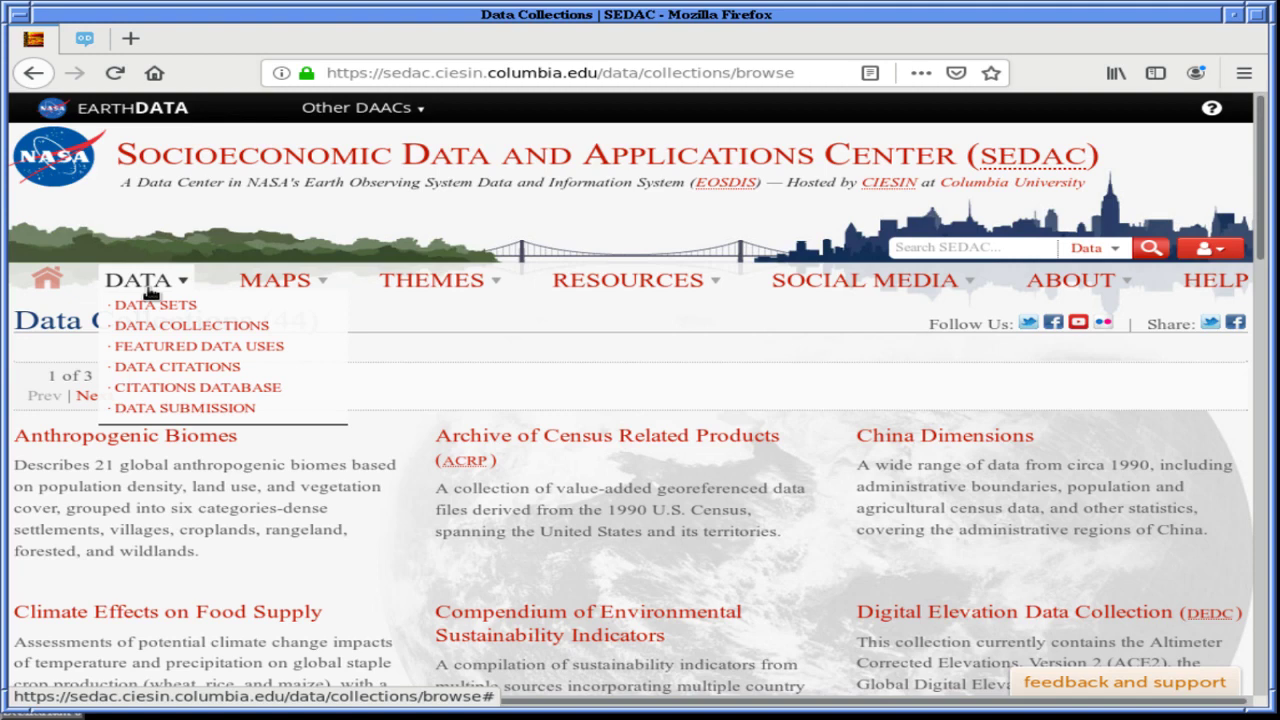
click(181, 327)
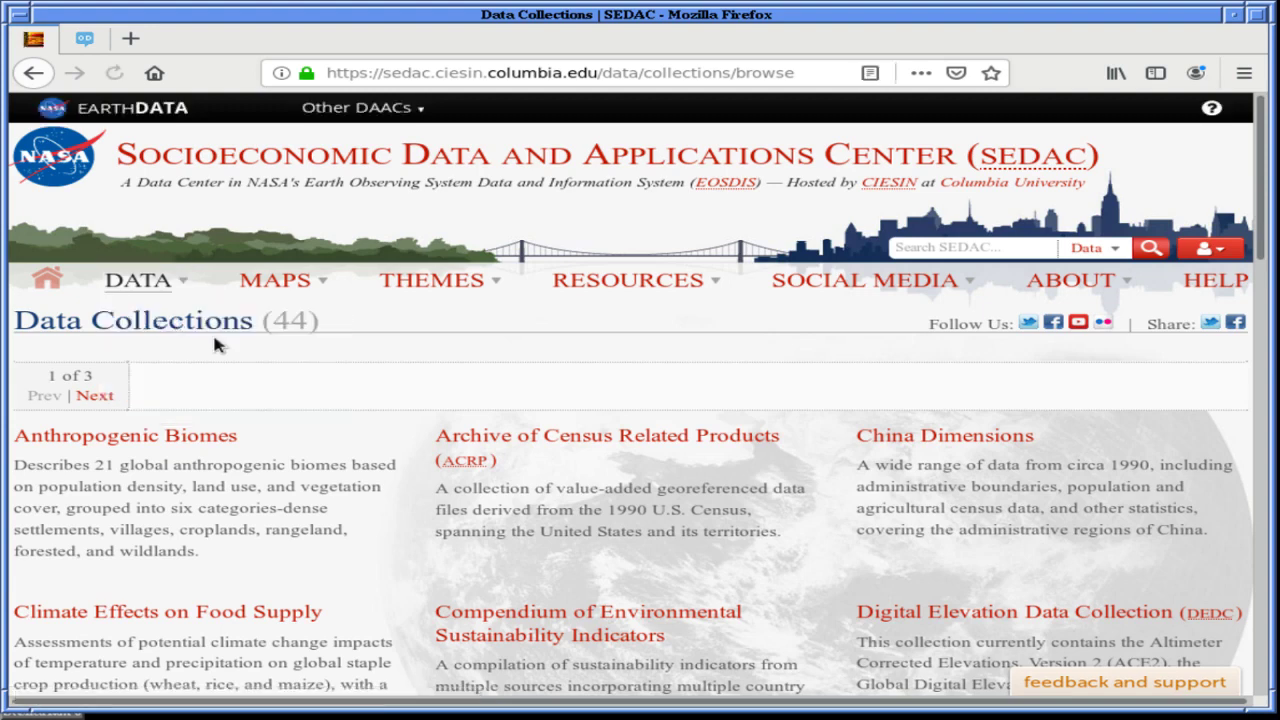
mouse_move(153, 290)
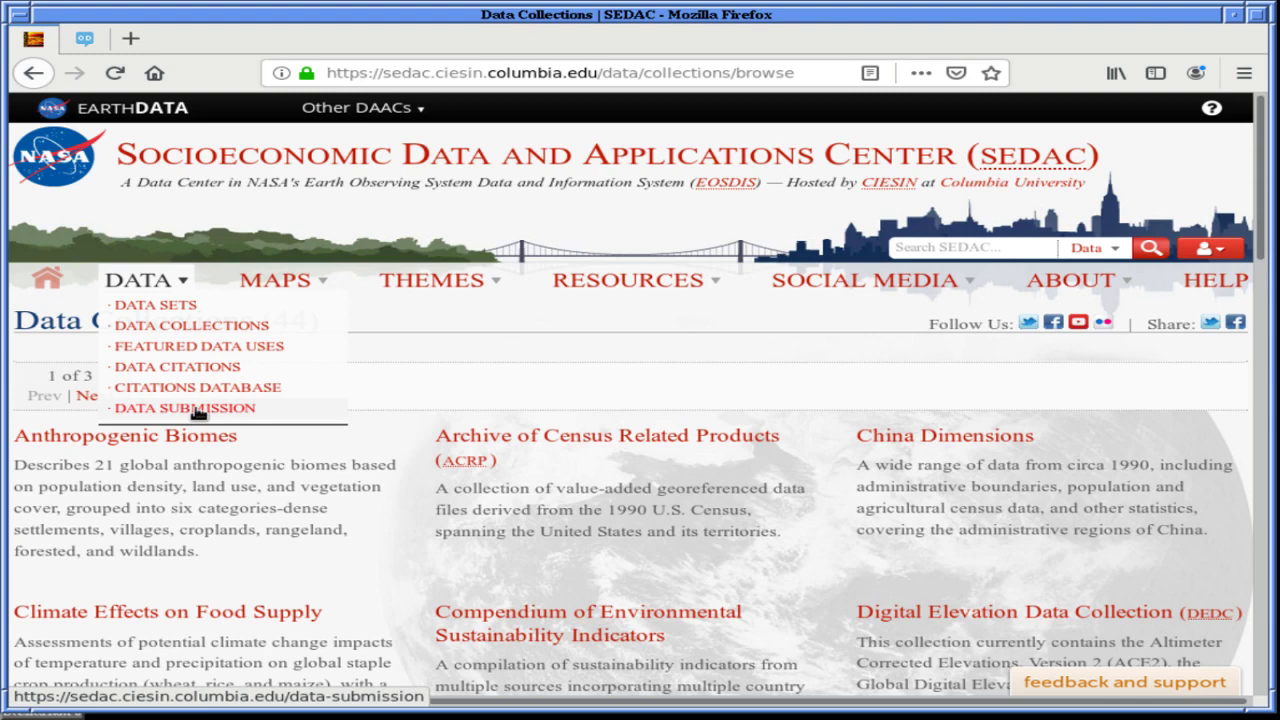
click(46, 278)
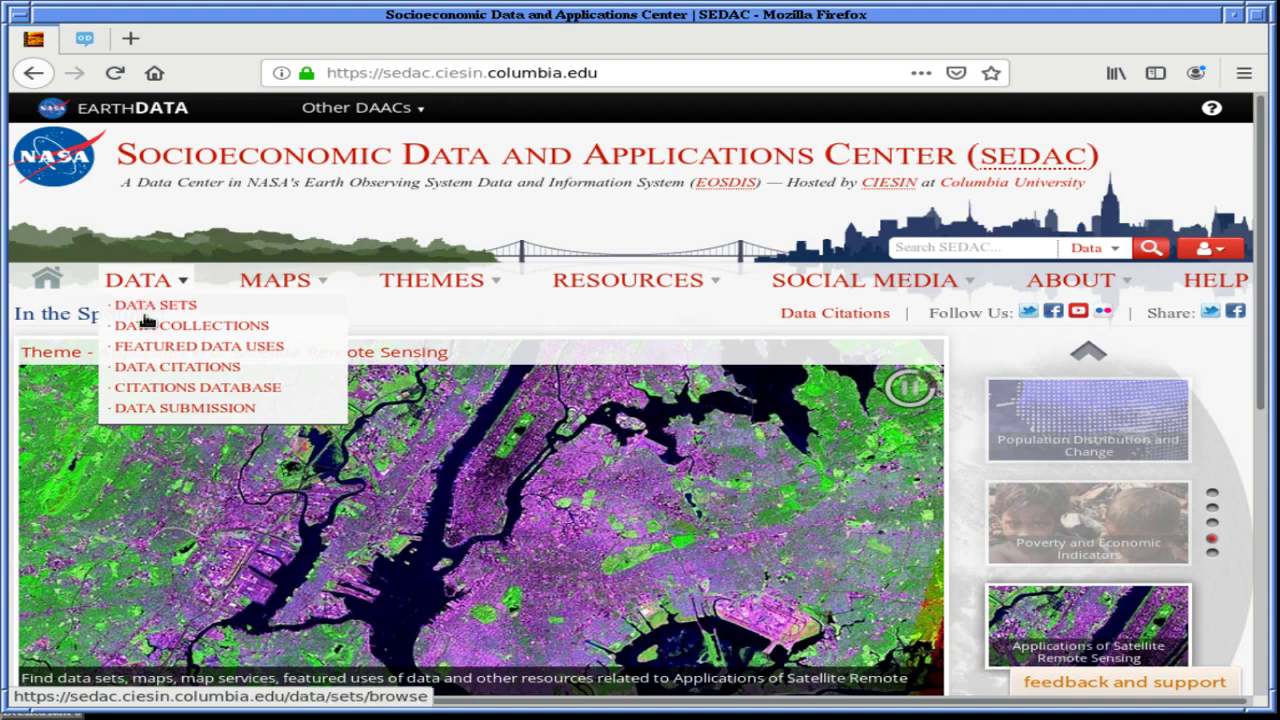
Open the SEDAC Data Sets list of 246 datasets and filter it to the Population theme.
click(150, 305)
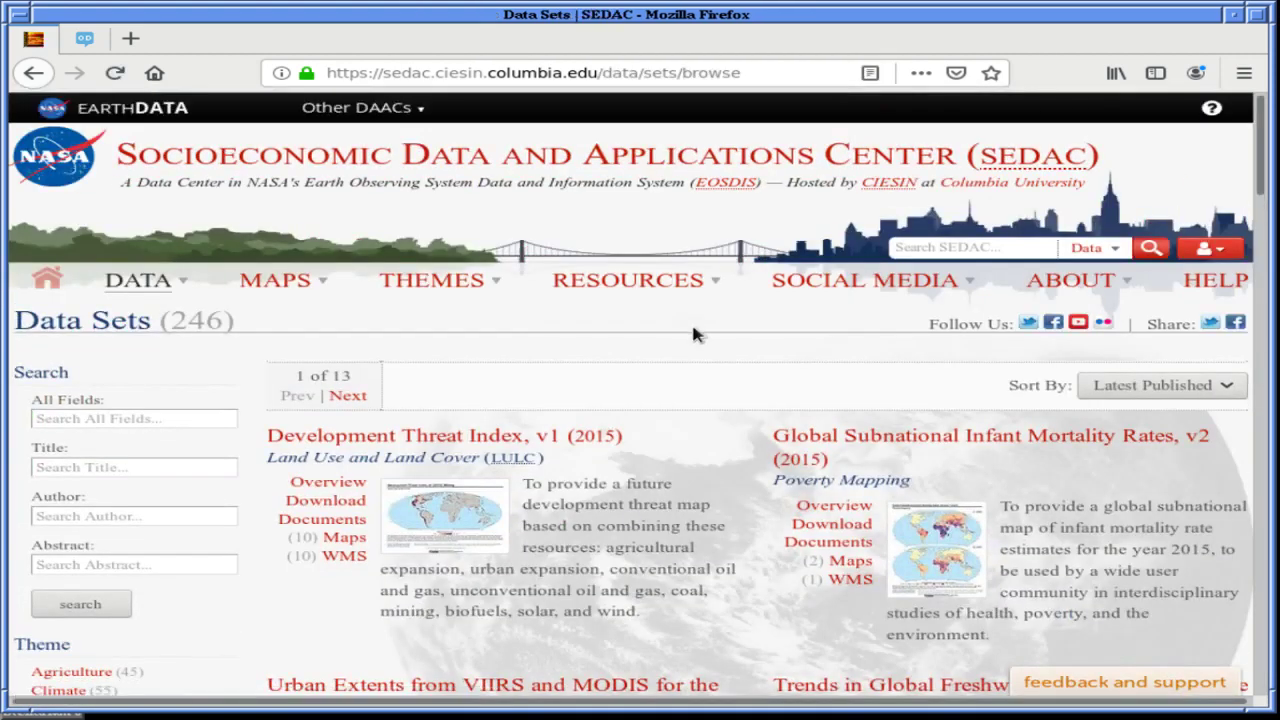
scroll(697, 334, down, 1)
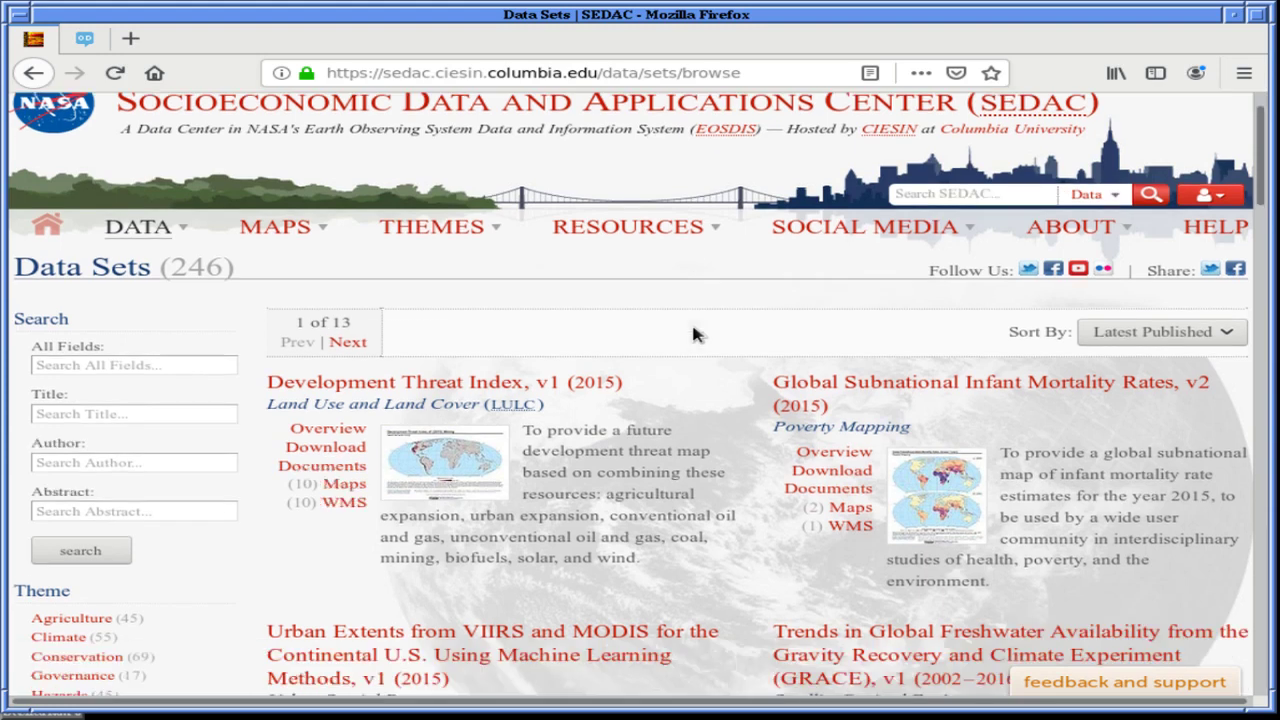
scroll(697, 334, down, 1)
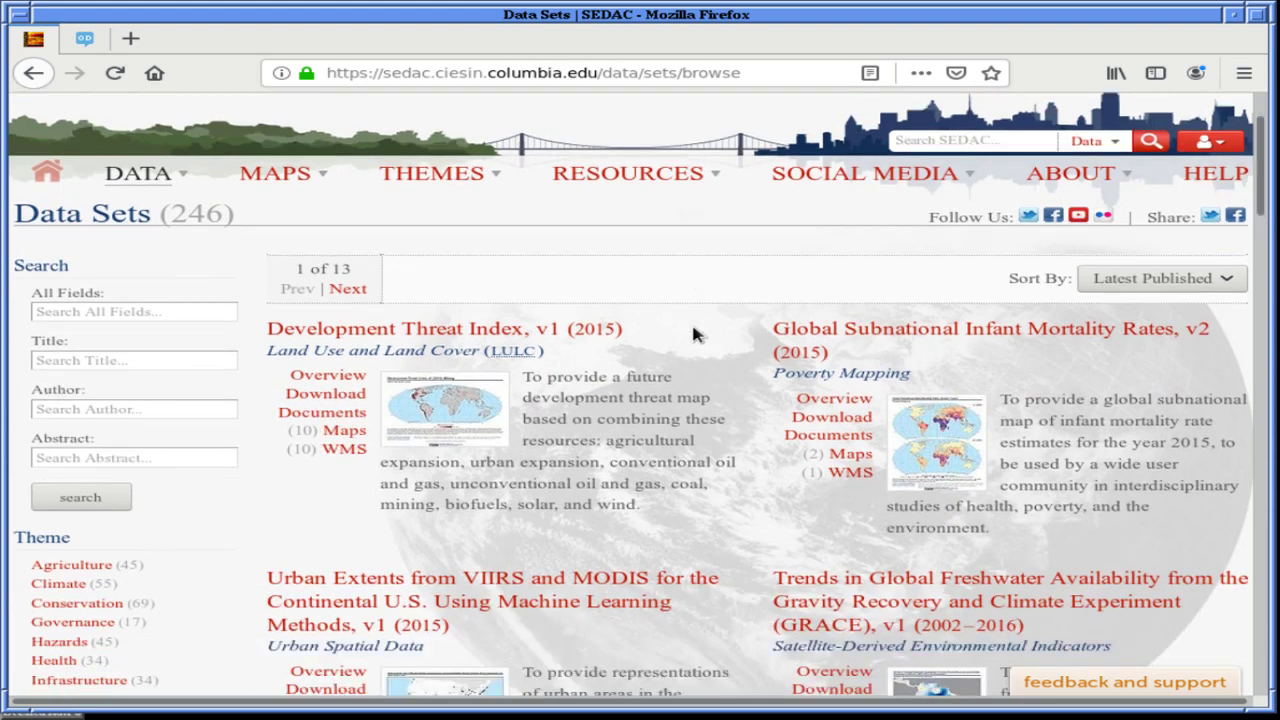
scroll(697, 334, down, 2)
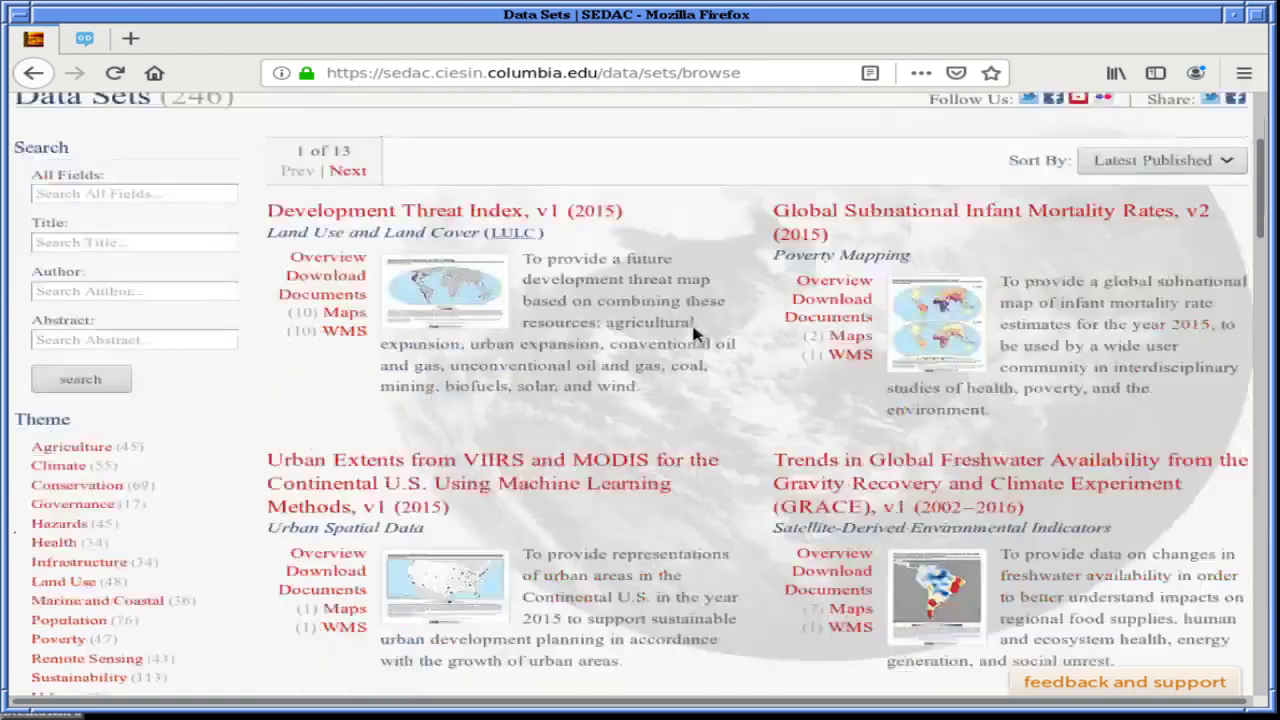
scroll(697, 334, down, 8)
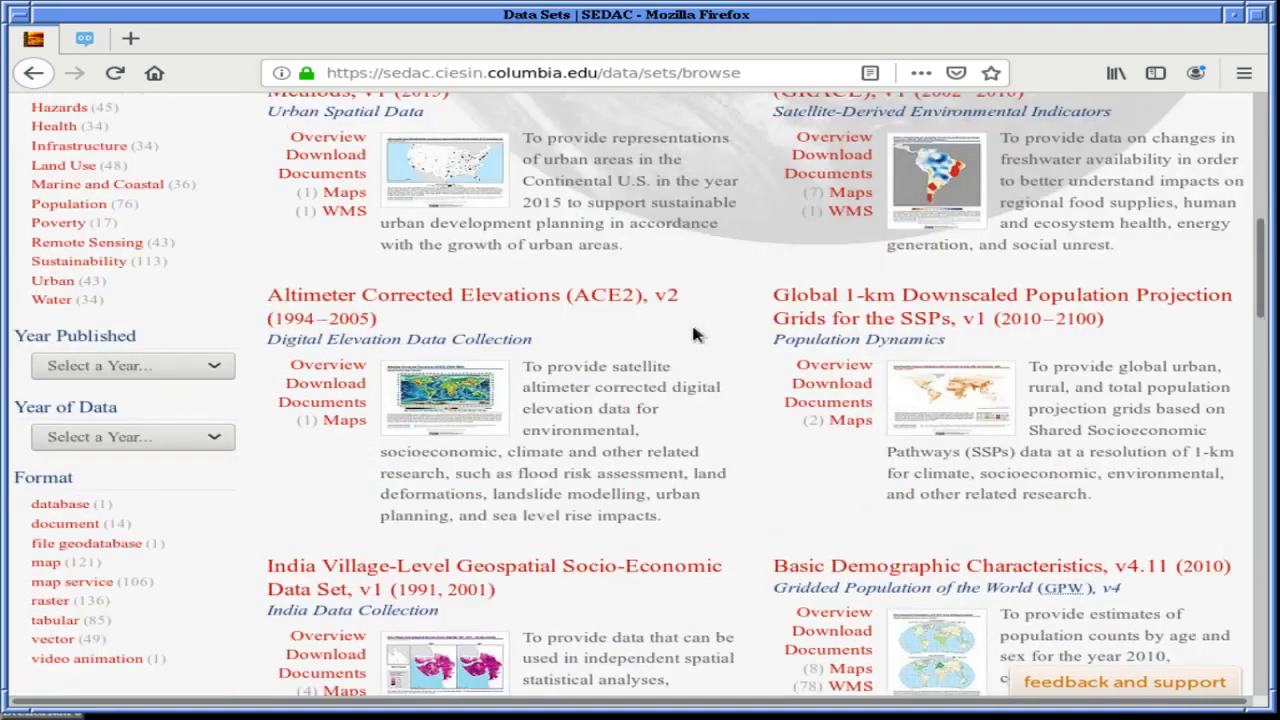
scroll(697, 334, up, 12)
scroll(697, 334, down, 5)
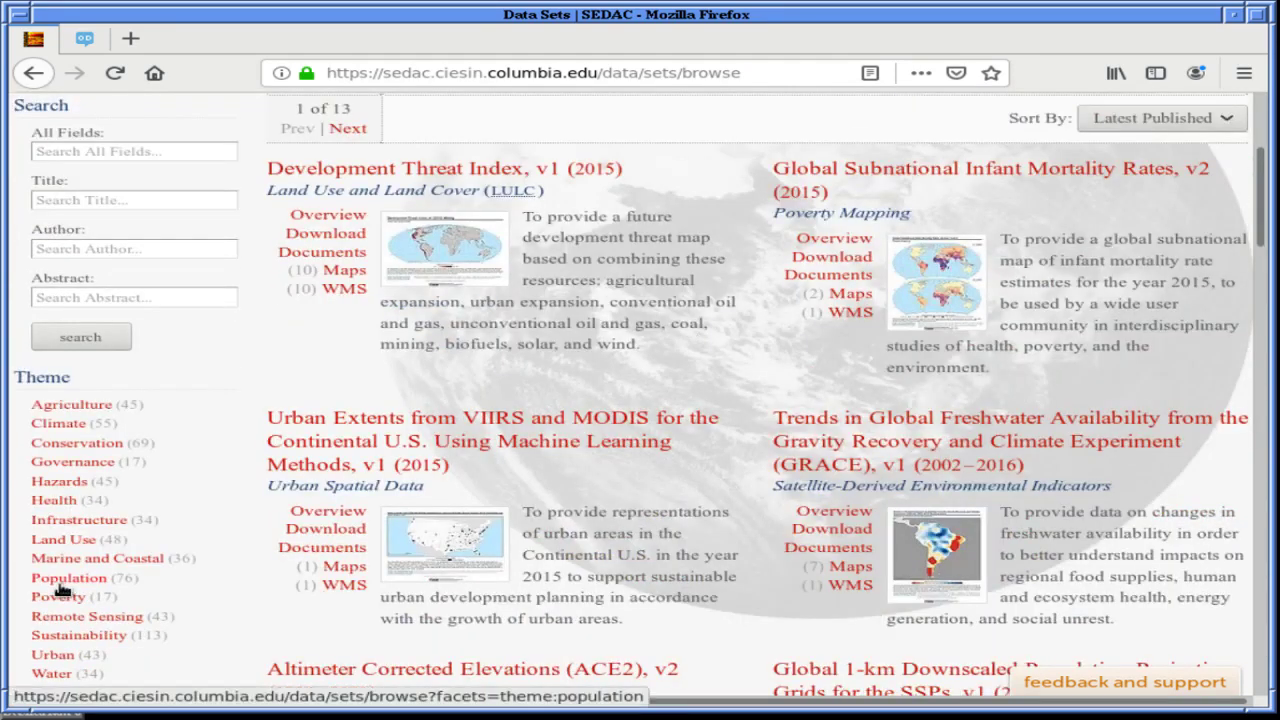
click(60, 586)
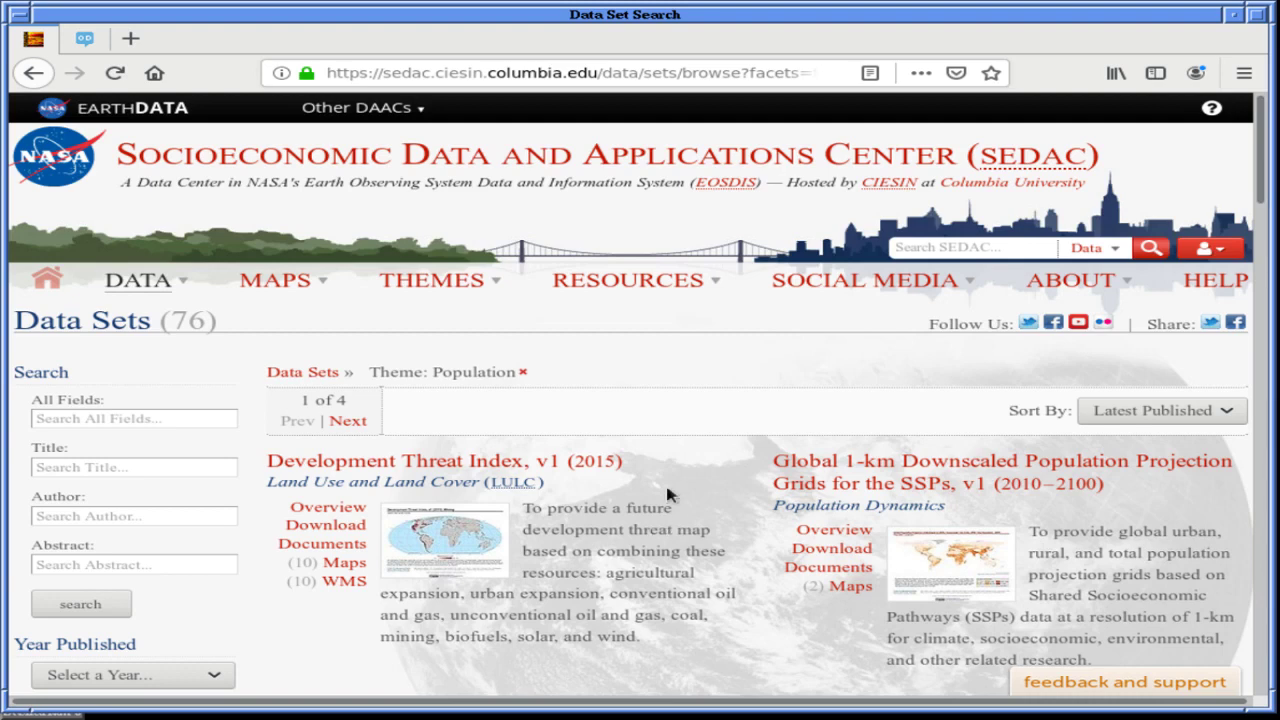
Scroll to the GPW Population Count, v4.11 entry and open its download page in a background tab.
scroll(667, 489, down, 1)
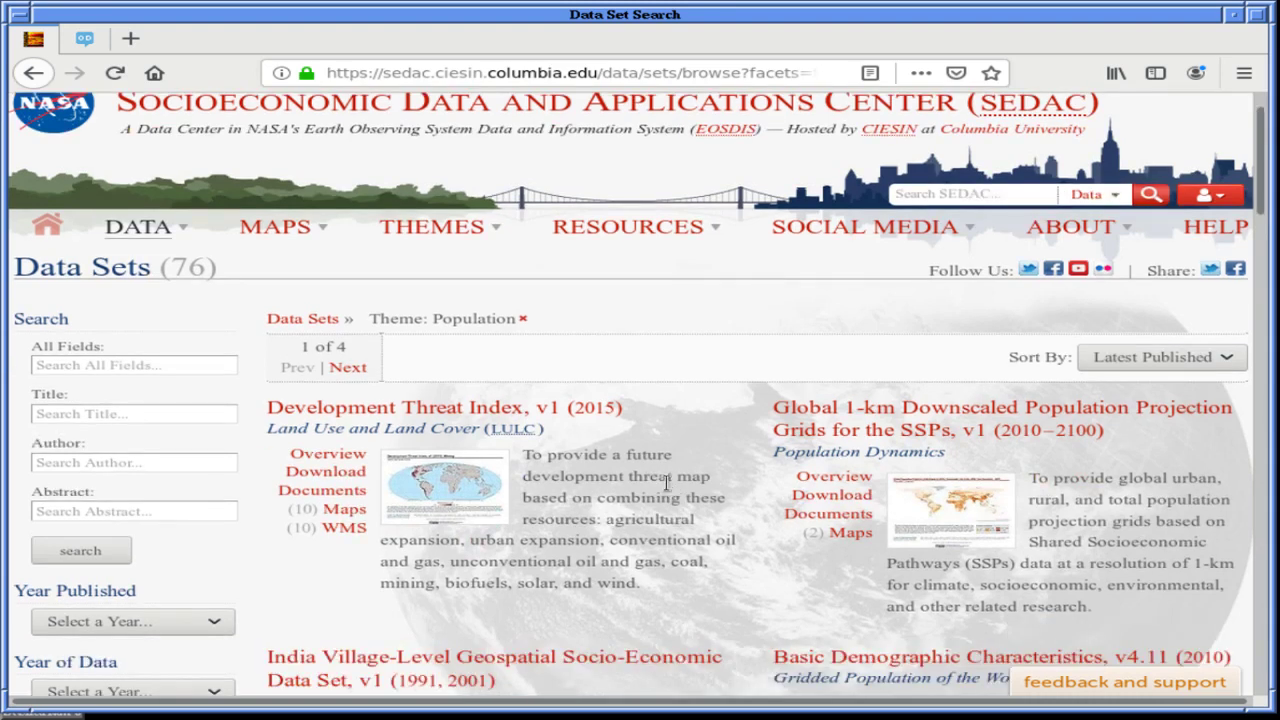
scroll(667, 483, down, 1)
scroll(667, 485, down, 1)
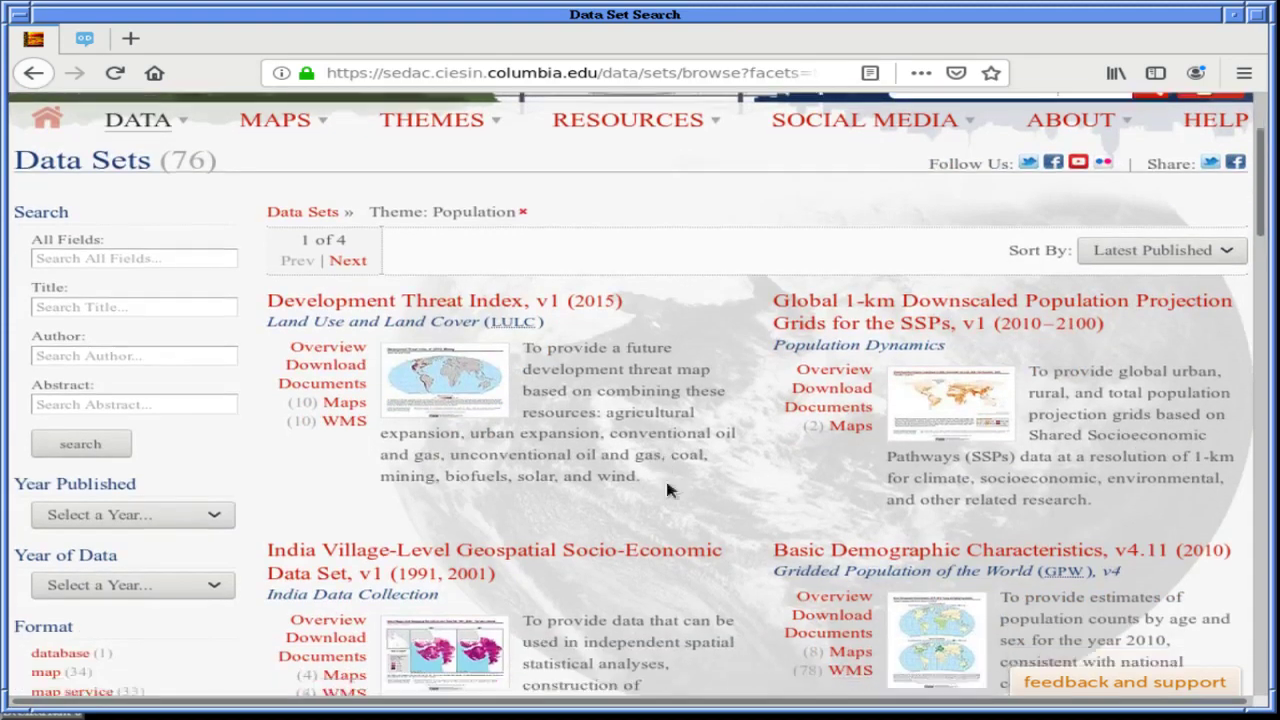
scroll(667, 485, down, 5)
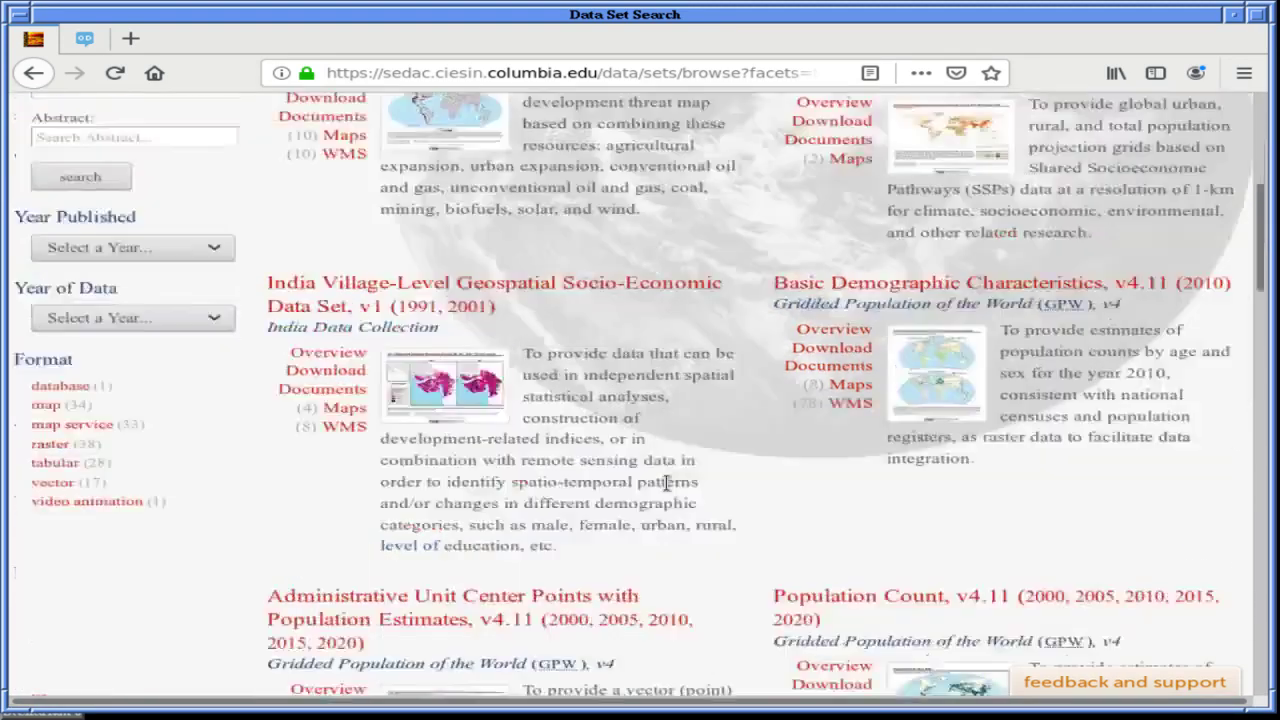
scroll(667, 483, down, 1)
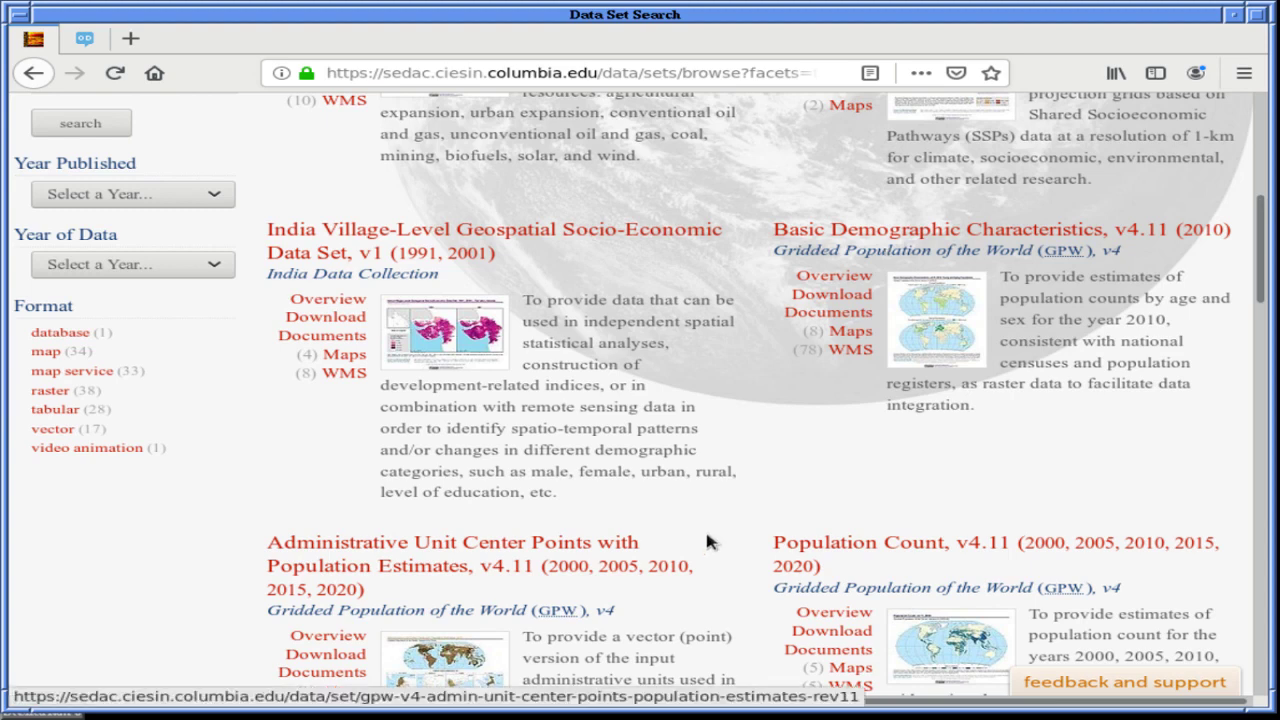
scroll(716, 540, down, 1)
scroll(716, 540, down, 4)
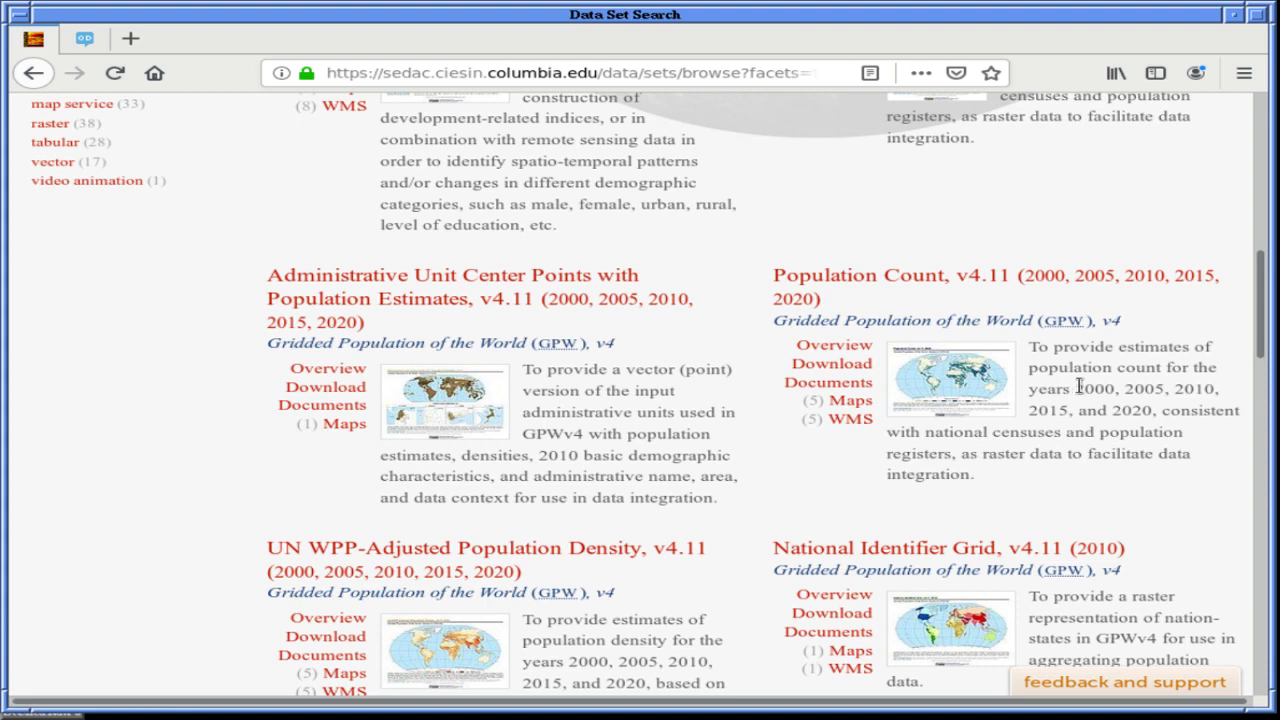
scroll(1079, 387, down, 1)
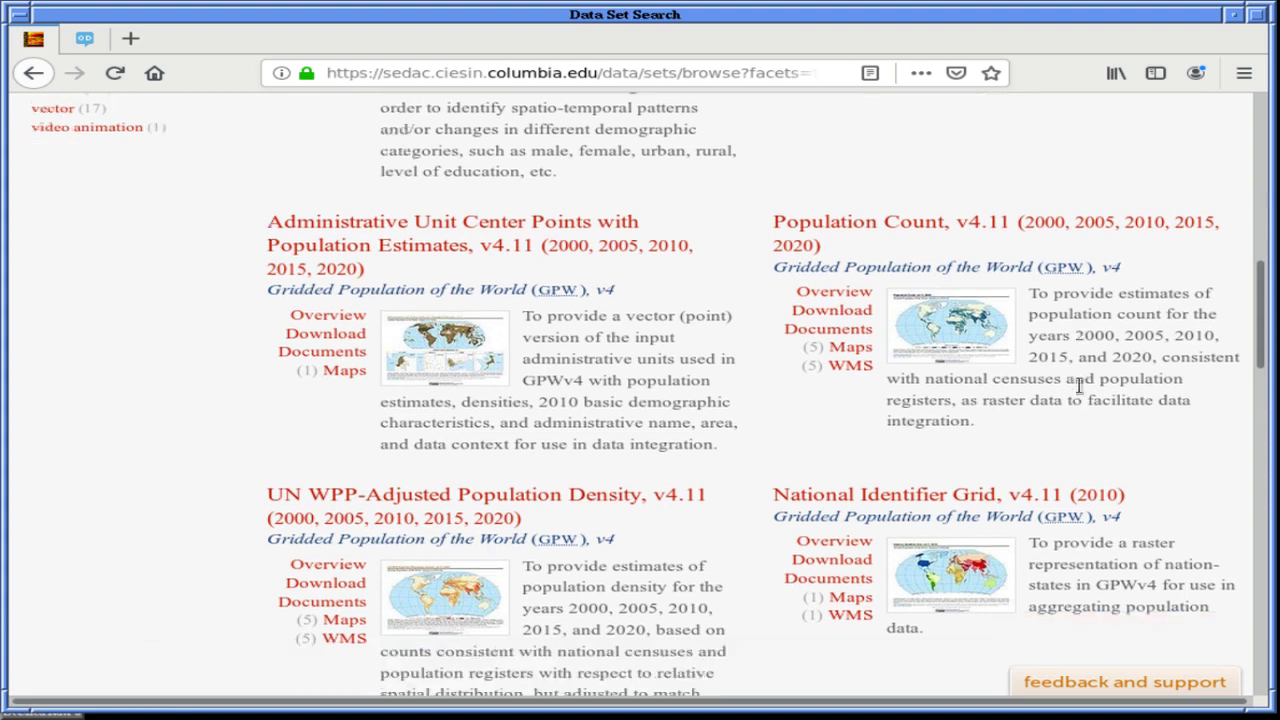
scroll(1079, 387, down, 1)
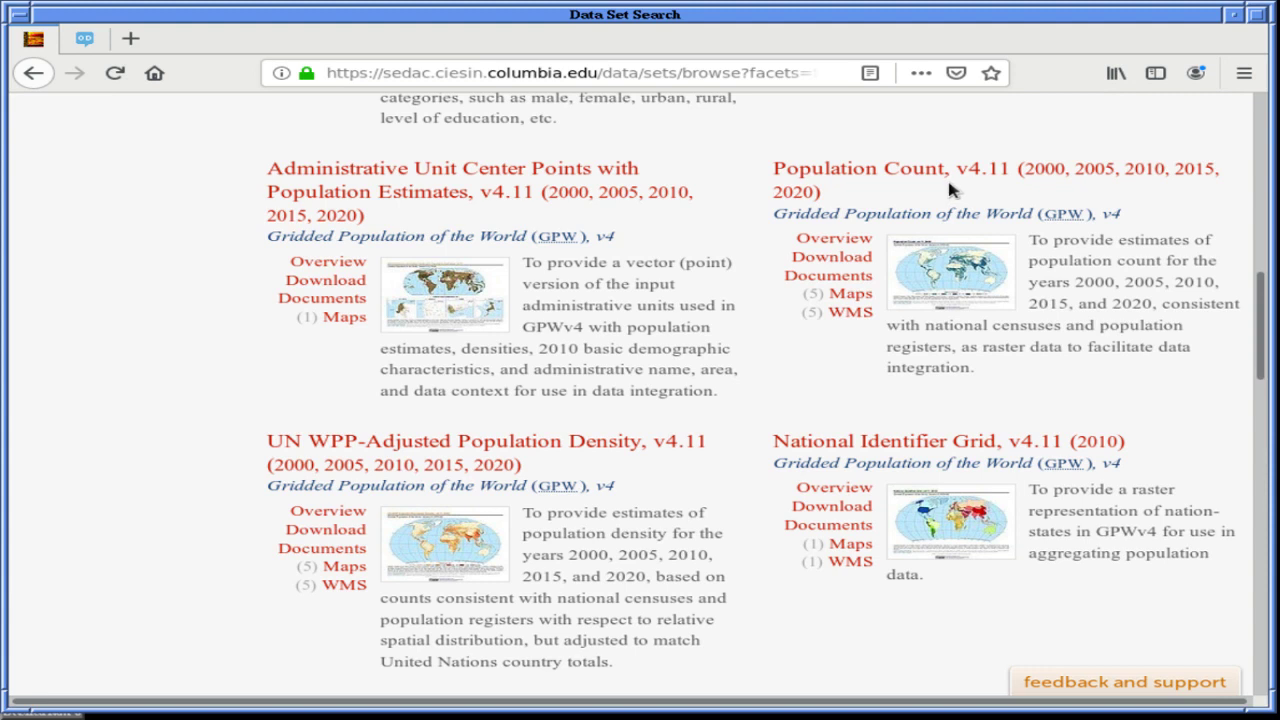
middle_click(843, 258)
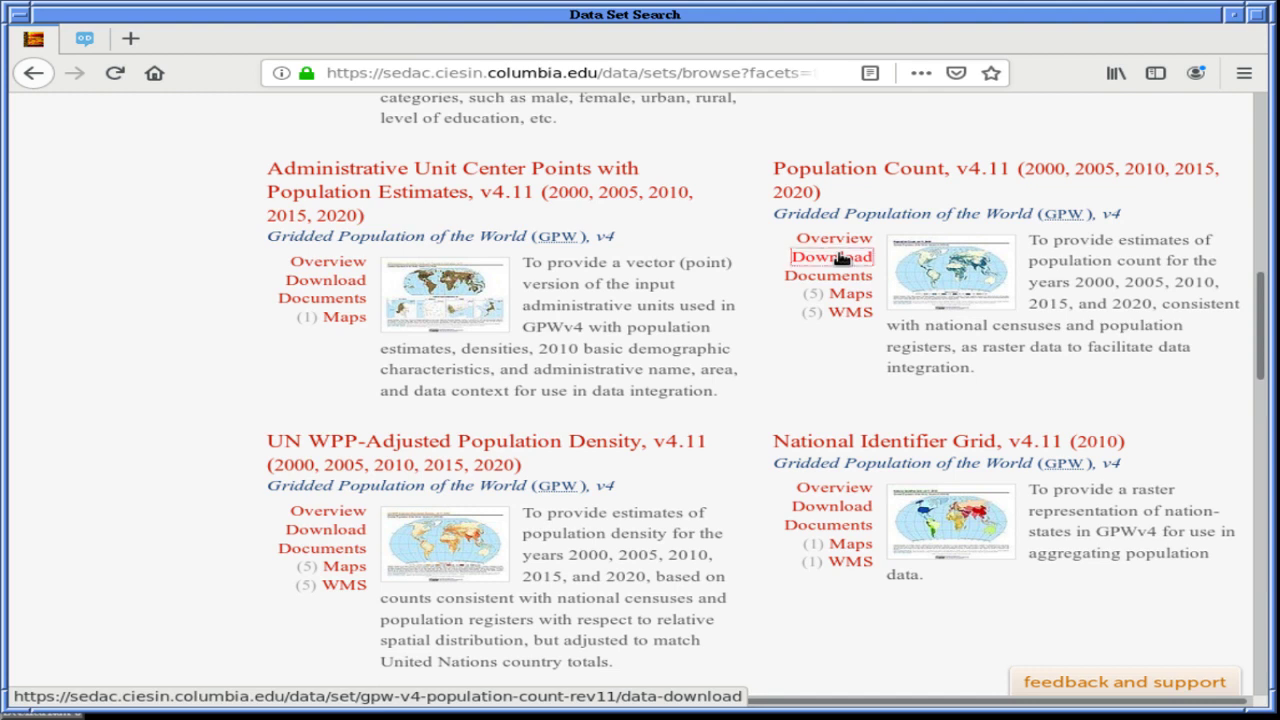